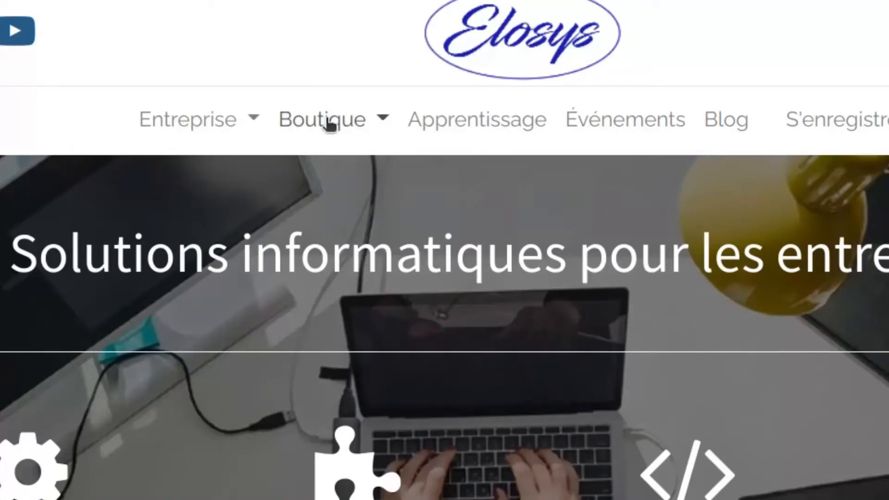
Search the Elosys online shop for "paie" and open the "Paie - Algérie" product page
left_click(330, 124)
left_click(264, 240)
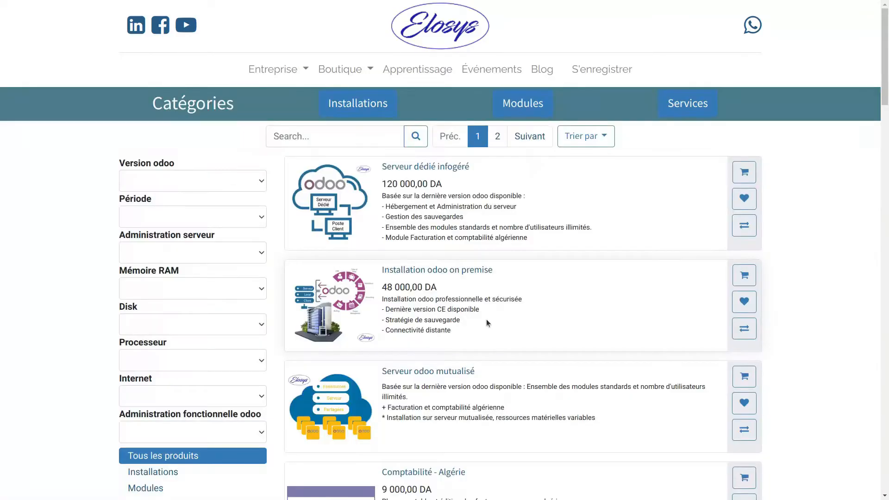
scroll(486, 318, "down", 15)
scroll(487, 319, "up", 15)
left_click(314, 137)
type("paie")
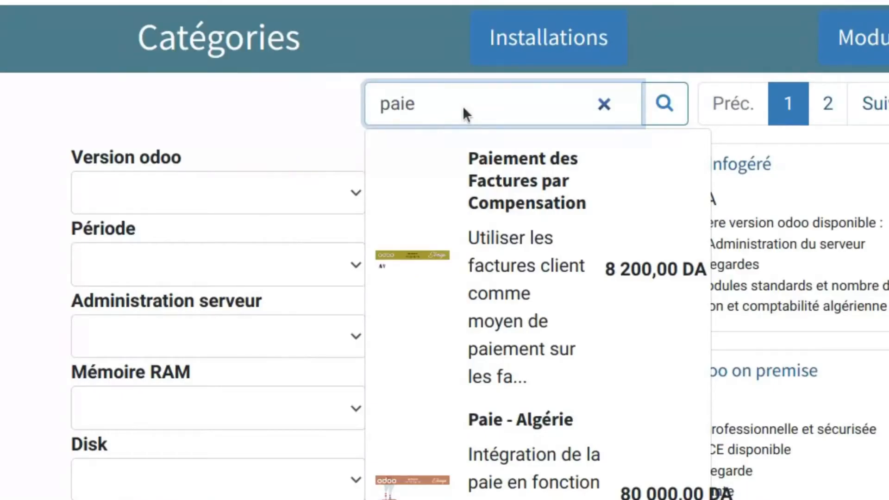
key("Return")
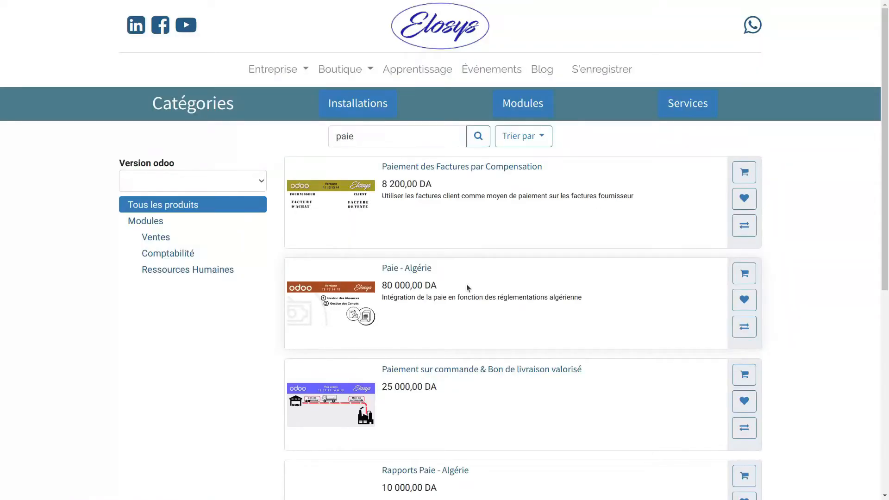
left_click(407, 268)
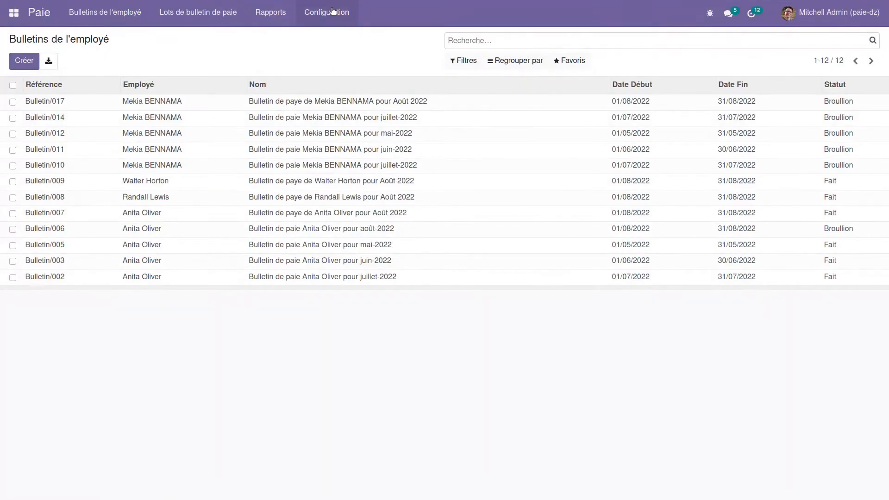
Open the Règles salariales list in the Paie configuration and extend its page range to show all the rules
left_click(333, 11)
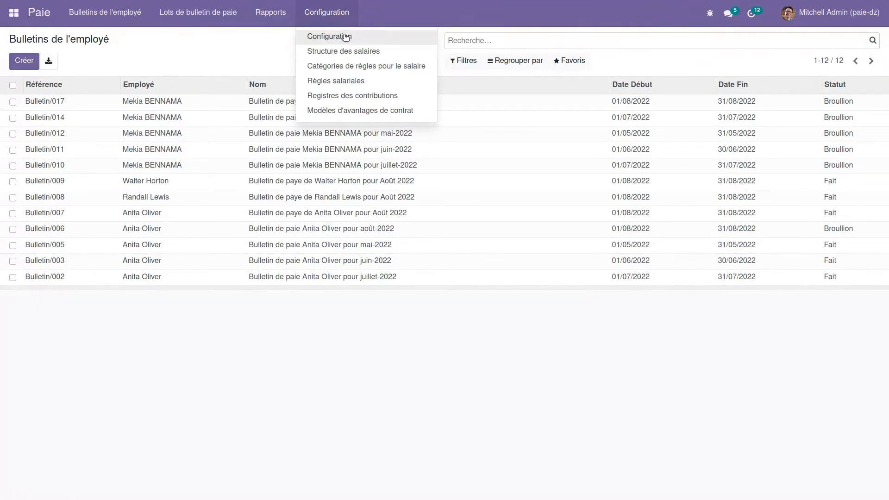
left_click(352, 82)
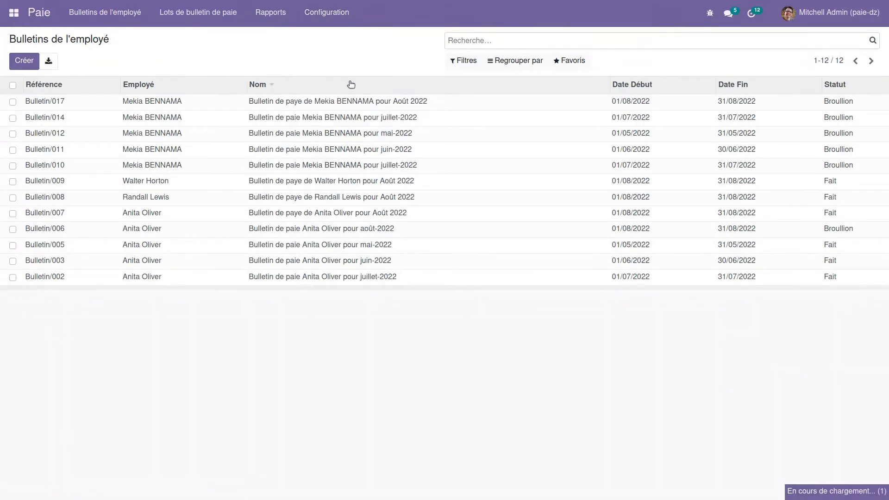
scroll(309, 185, "down", 15)
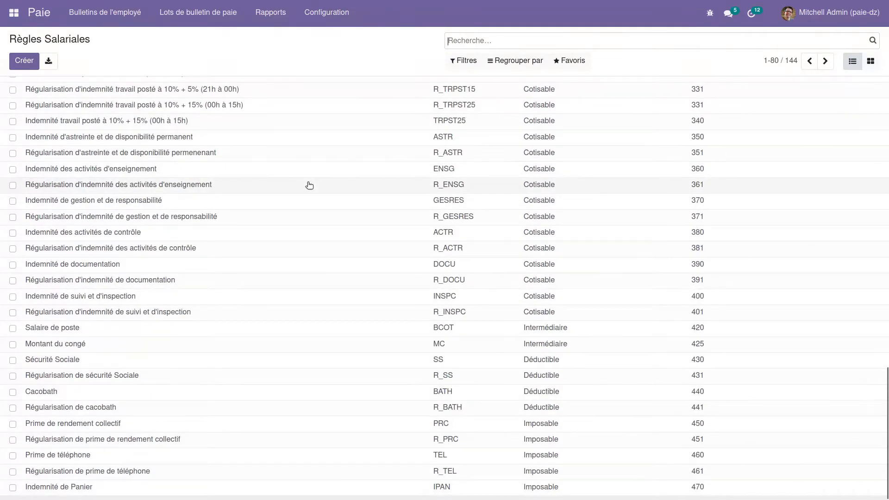
scroll(310, 186, "up", 15)
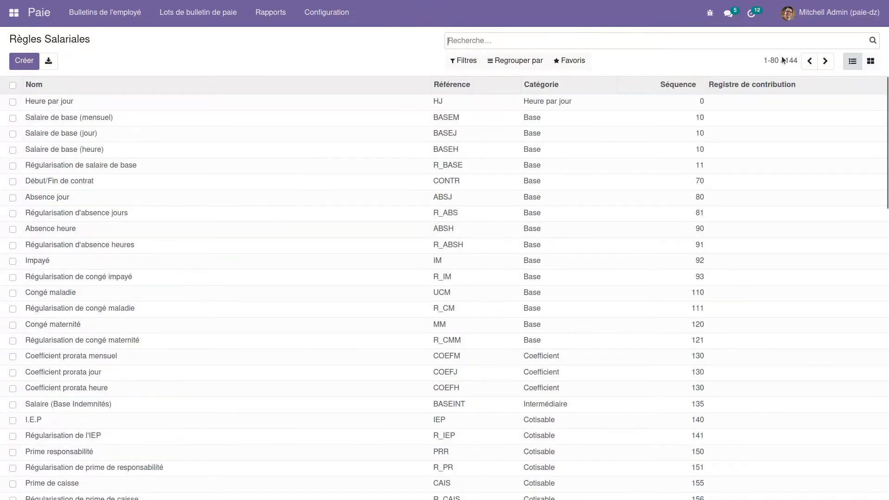
left_click(778, 60)
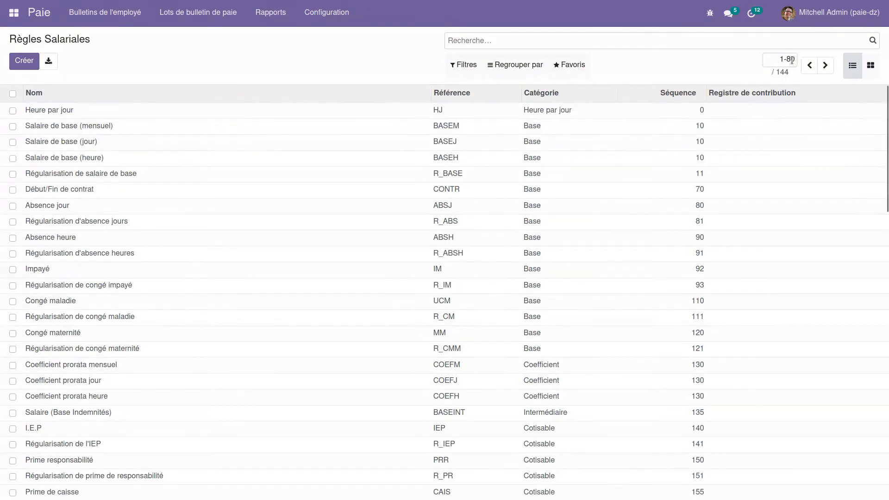
type("0")
key("Return")
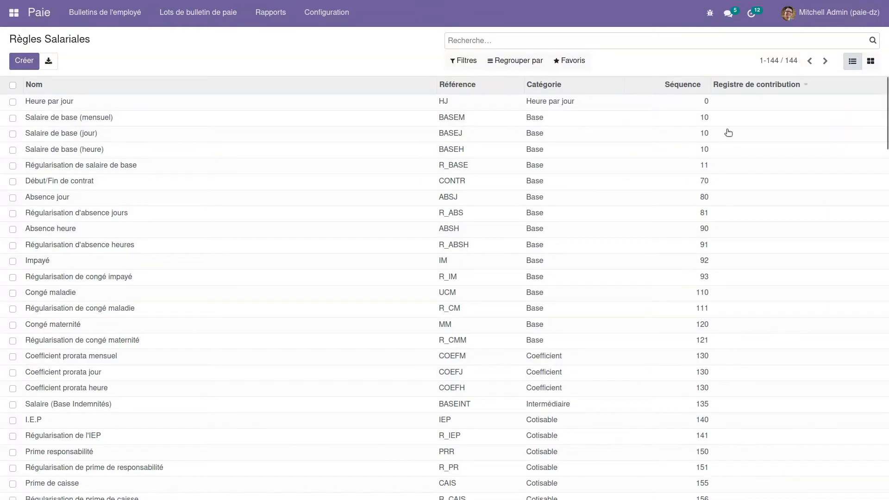
Examine the full salary rules list, including the names, references, categories and sequences from base pay to net pay
scroll(659, 250, "down", 15)
scroll(659, 251, "down", 10)
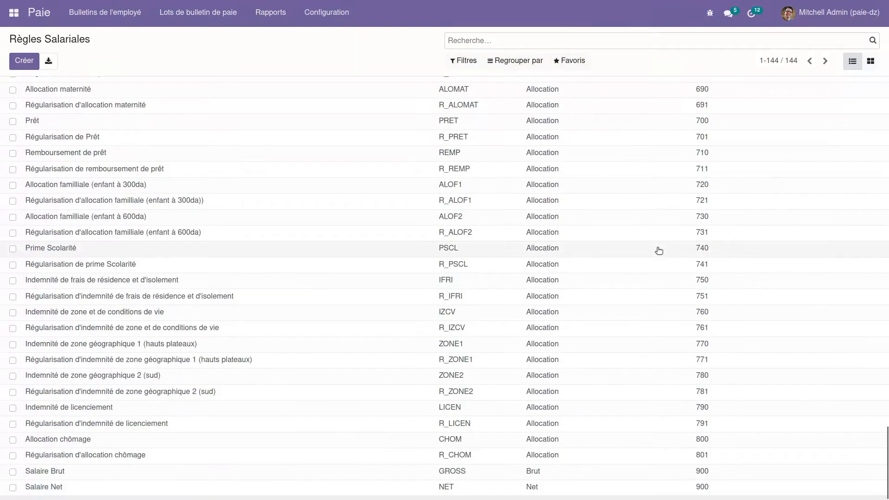
scroll(659, 250, "up", 8)
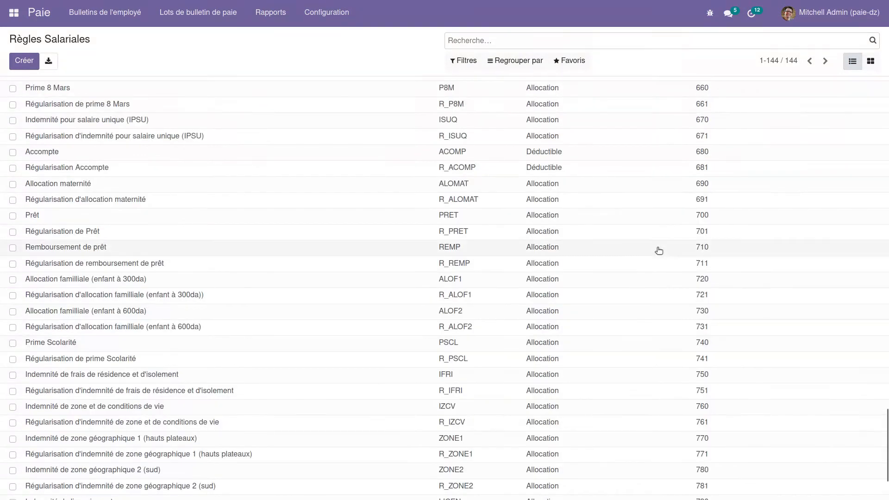
scroll(659, 251, "up", 20)
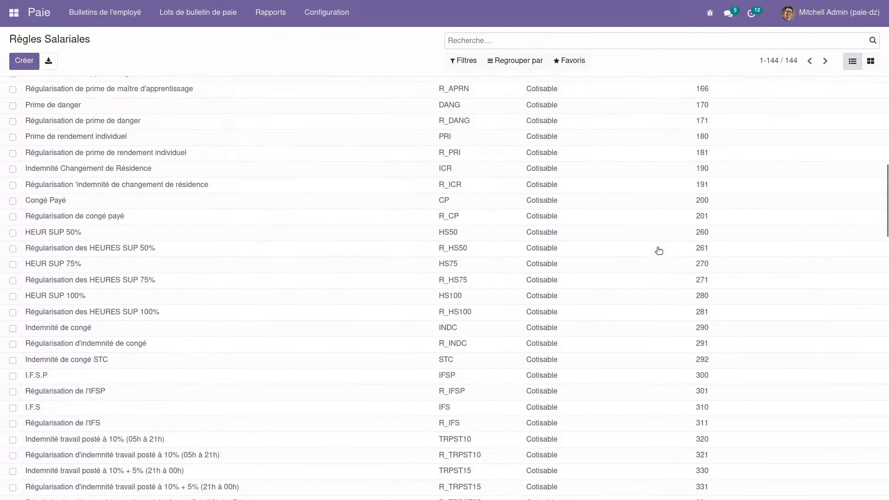
scroll(659, 250, "up", 3)
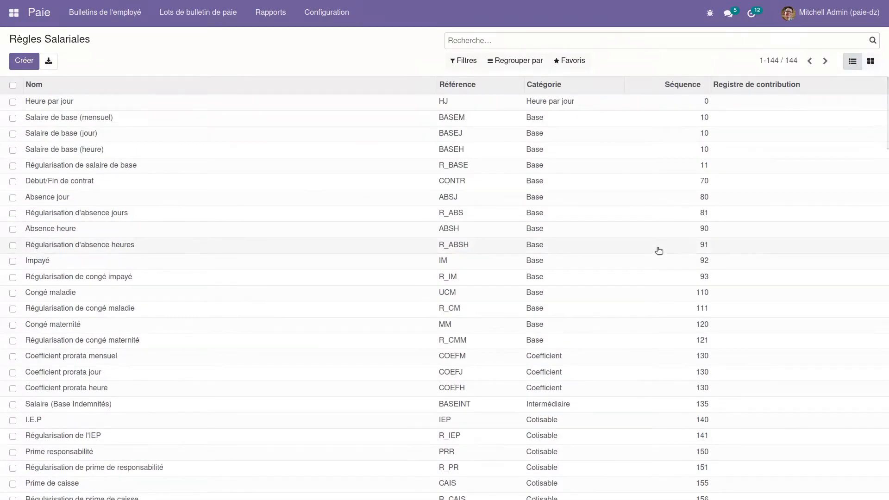
scroll(659, 251, "down", 2)
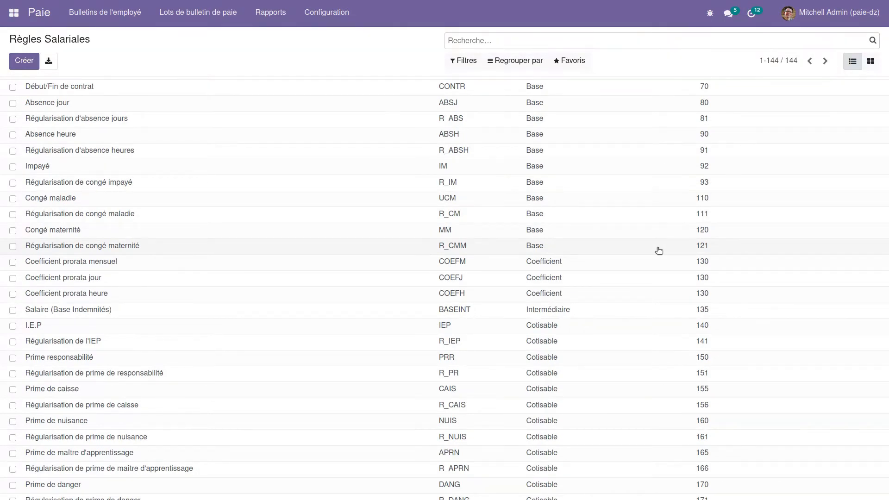
scroll(659, 251, "down", 10)
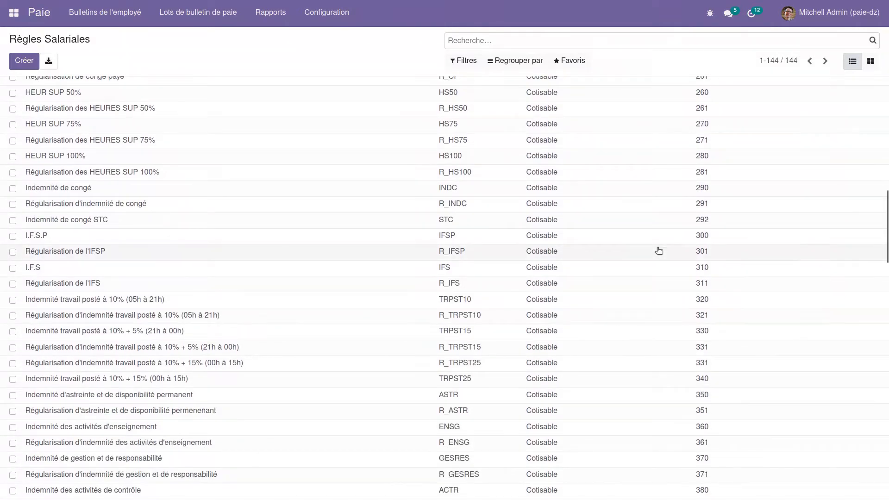
scroll(659, 250, "down", 4)
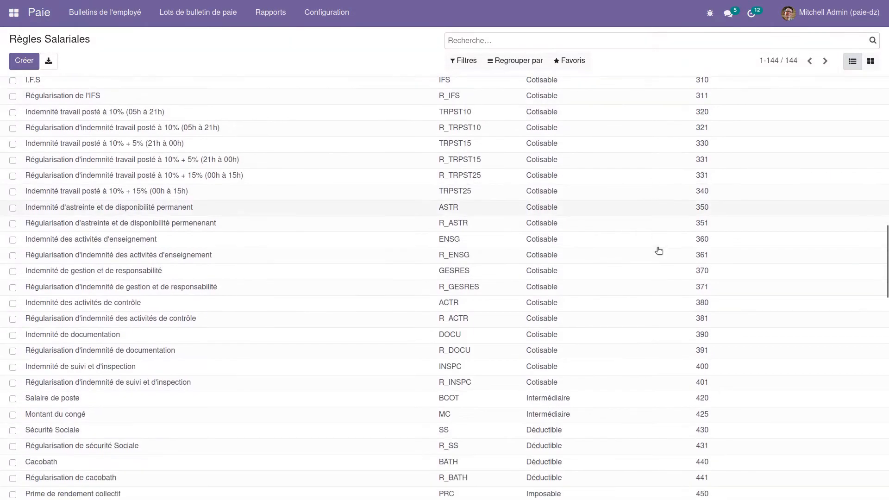
scroll(659, 251, "down", 4)
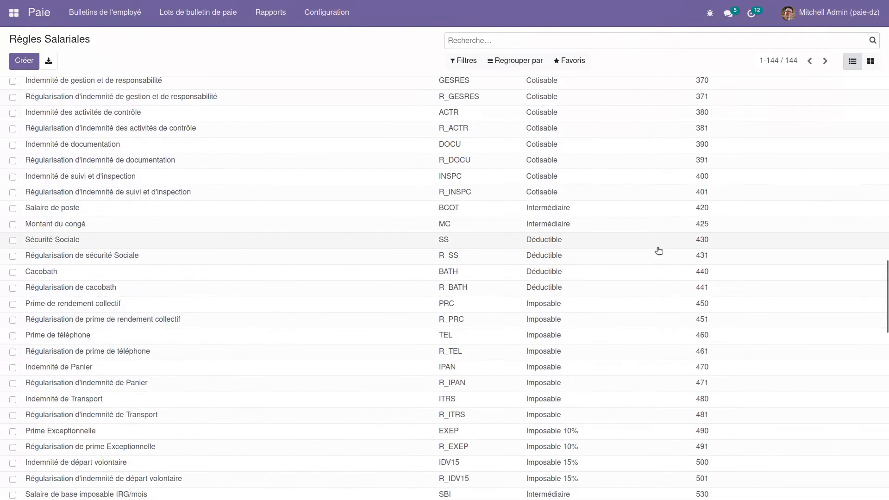
scroll(659, 251, "down", 9)
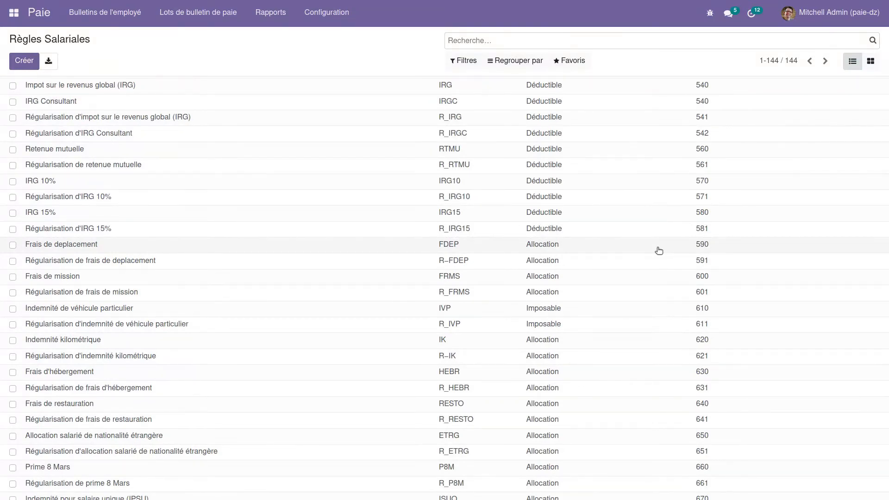
scroll(659, 250, "up", 20)
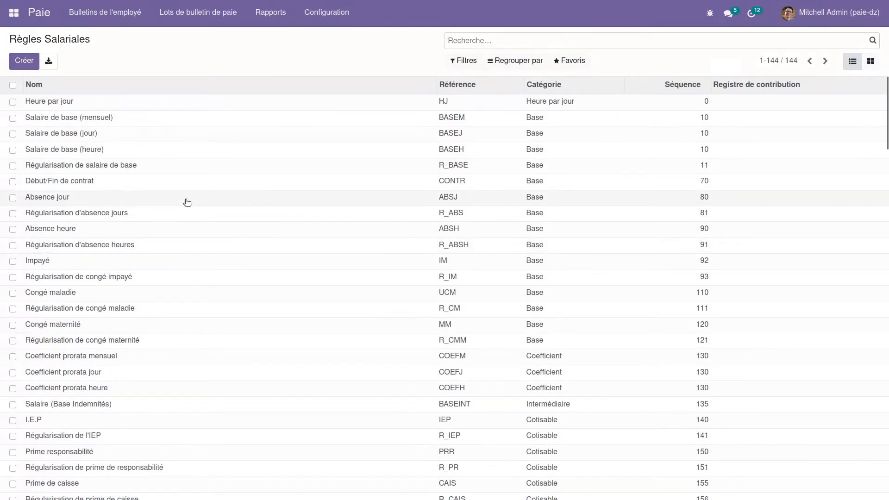
scroll(187, 201, "down", 8)
scroll(187, 201, "down", 15)
scroll(187, 203, "up", 20)
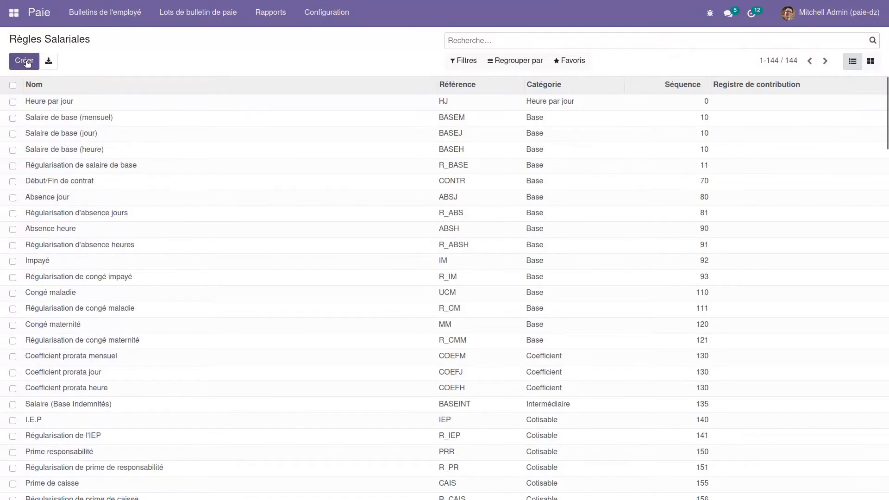
View the fields of a blank new salary rule form and return to the rules list without saving
left_click(24, 61)
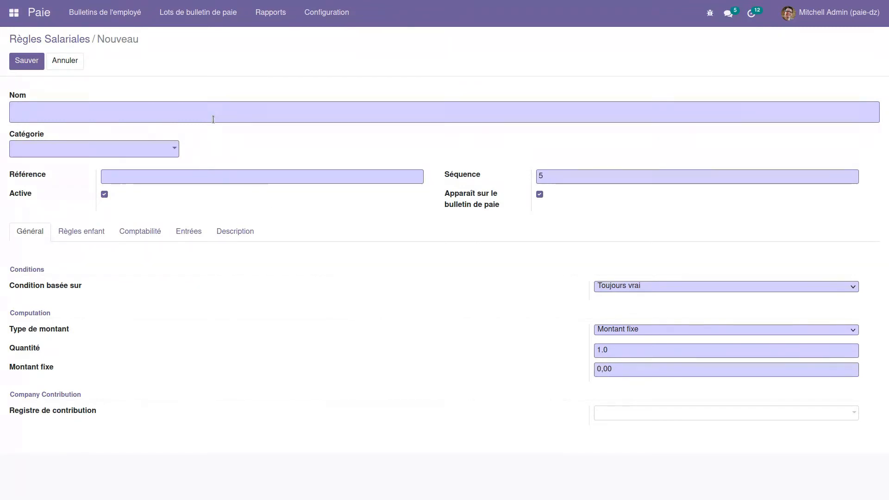
left_click(66, 39)
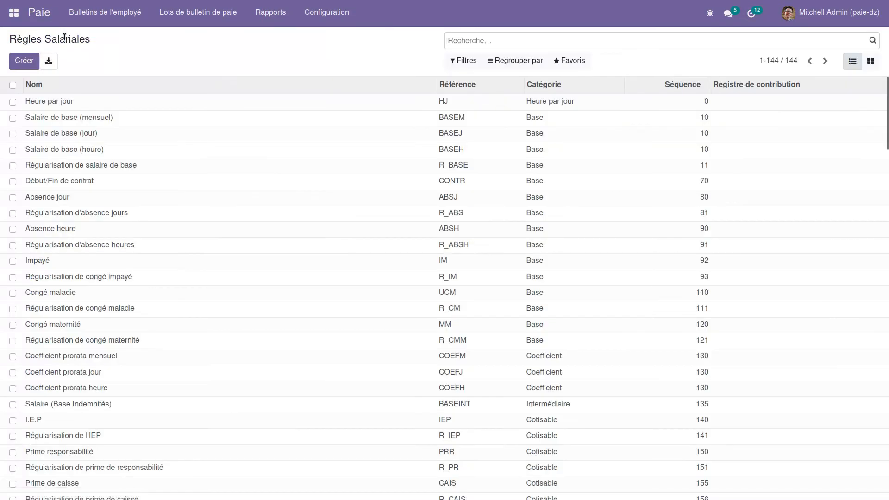
Open the salary structures list, view the salary rules in "Structure de base" and return to the list
left_click(329, 16)
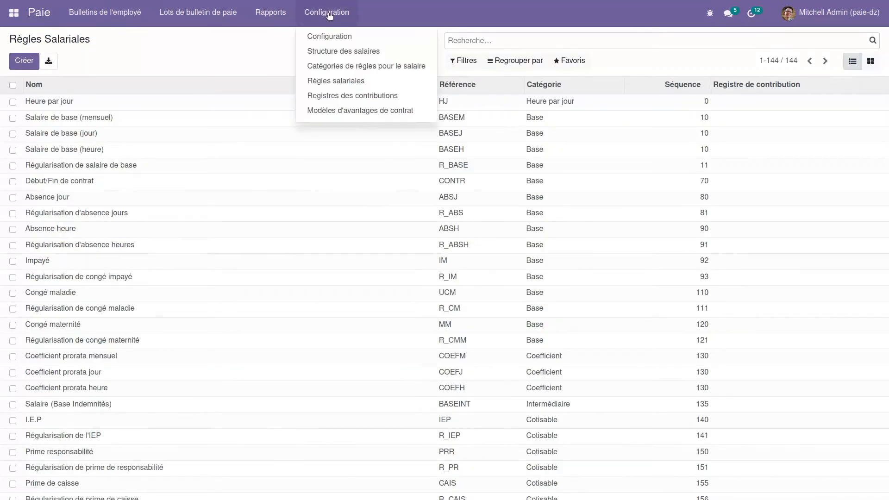
left_click(349, 52)
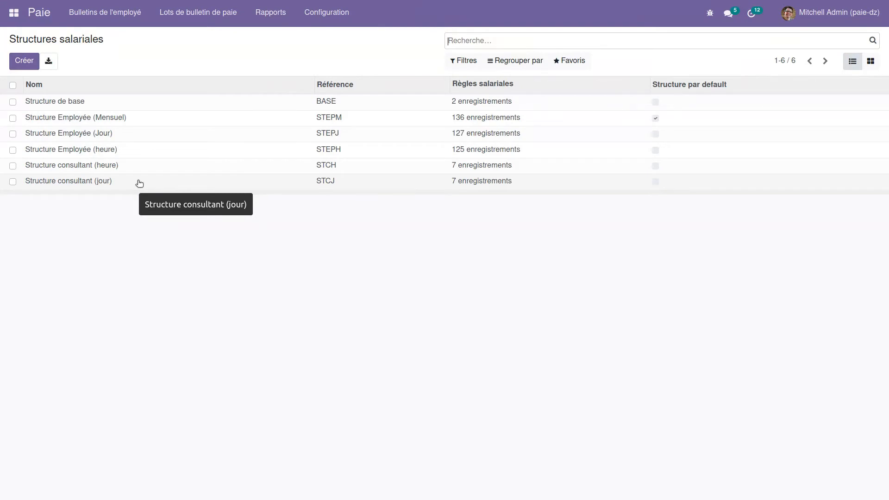
left_click(126, 102)
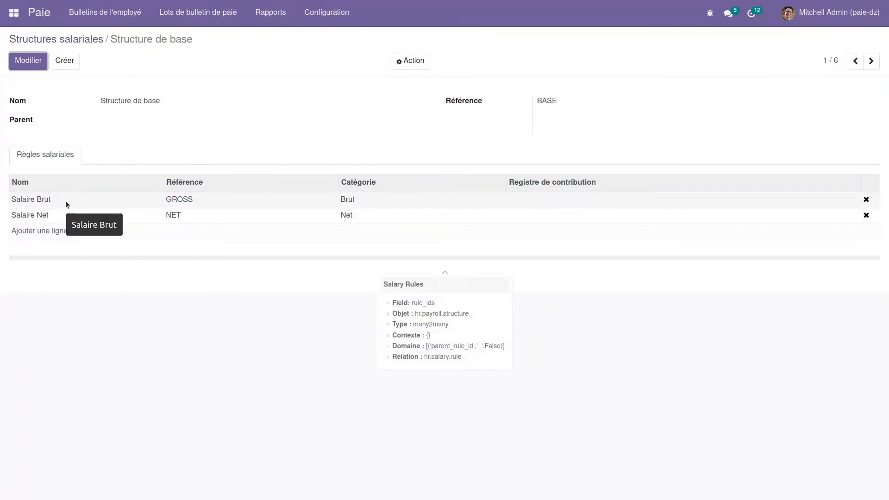
left_click(94, 39)
Examine the parent structure and salary rules of "Structure Employée (Mensuel)", then return to the structures list
left_click(119, 118)
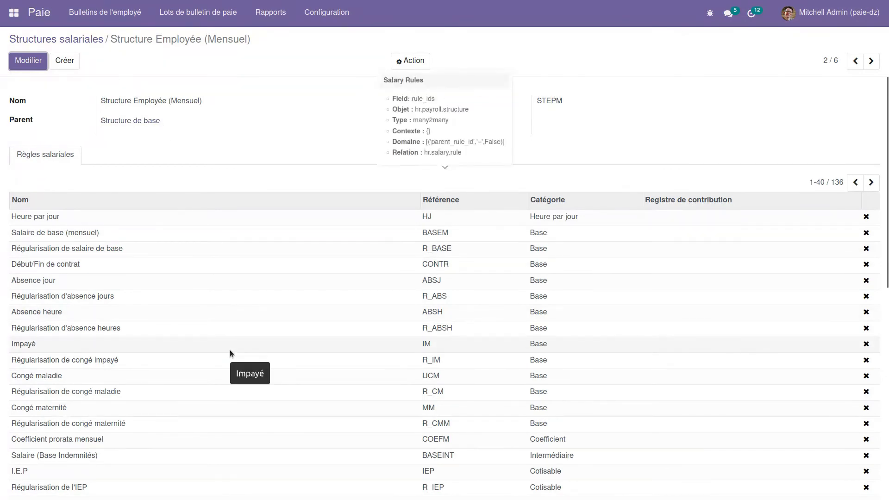
scroll(230, 353, "down", 3)
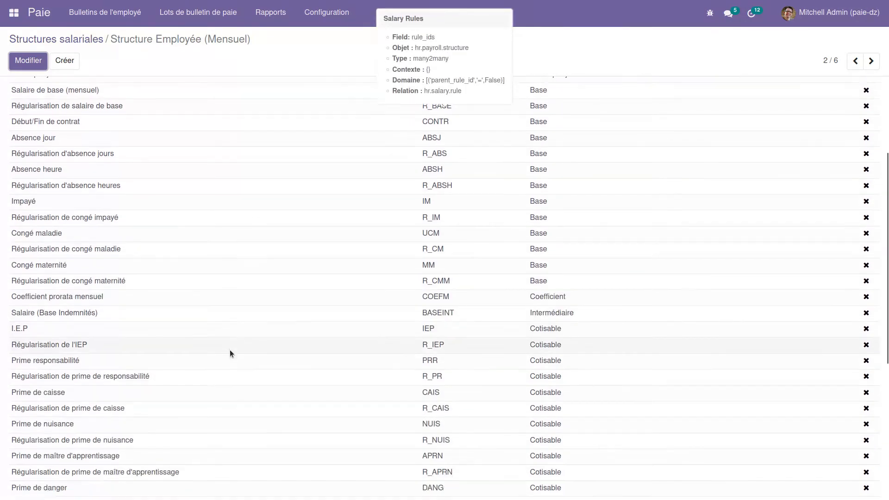
scroll(229, 351, "down", 5)
scroll(230, 353, "up", 8)
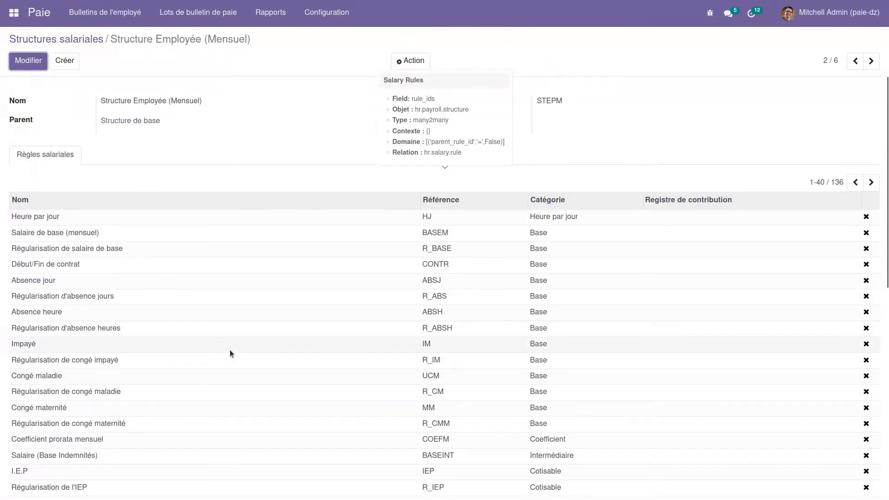
scroll(230, 353, "down", 6)
scroll(230, 353, "down", 3)
scroll(230, 353, "up", 8)
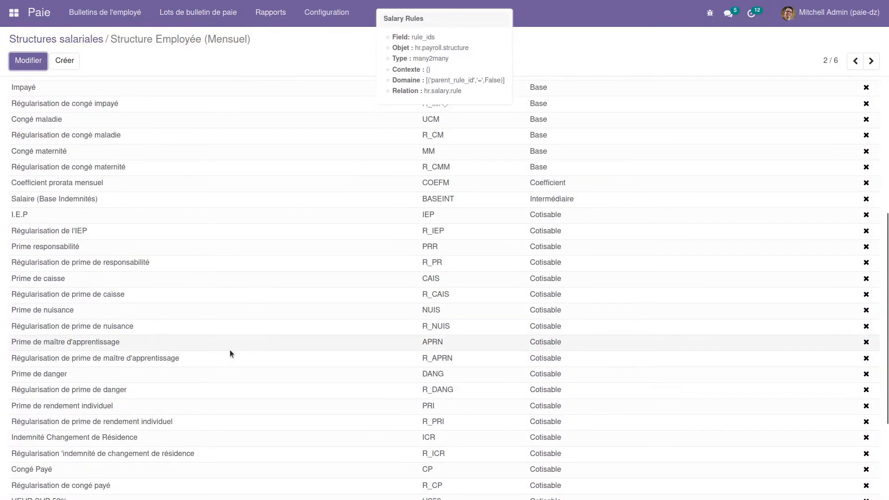
scroll(230, 354, "down", 2)
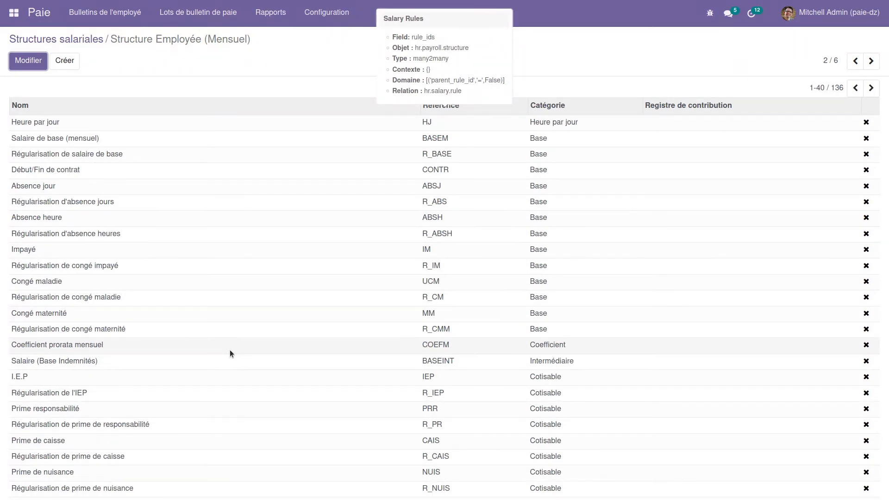
scroll(230, 353, "down", 6)
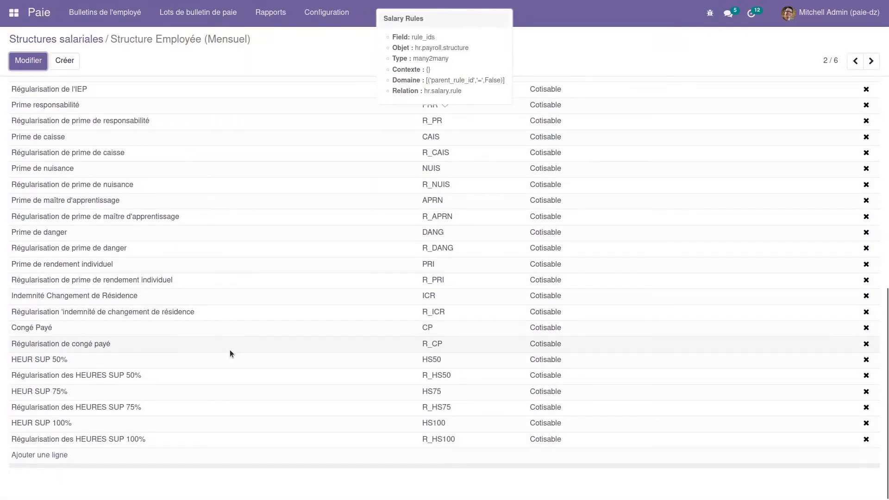
scroll(229, 353, "up", 9)
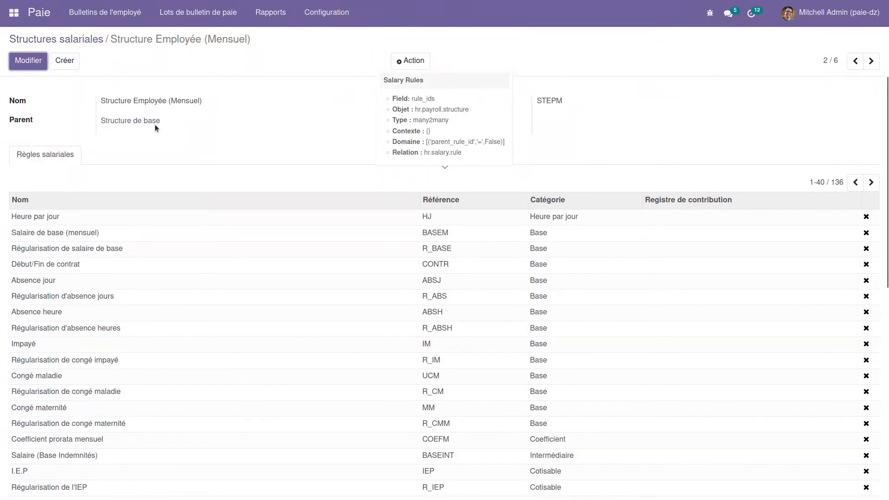
left_click(81, 40)
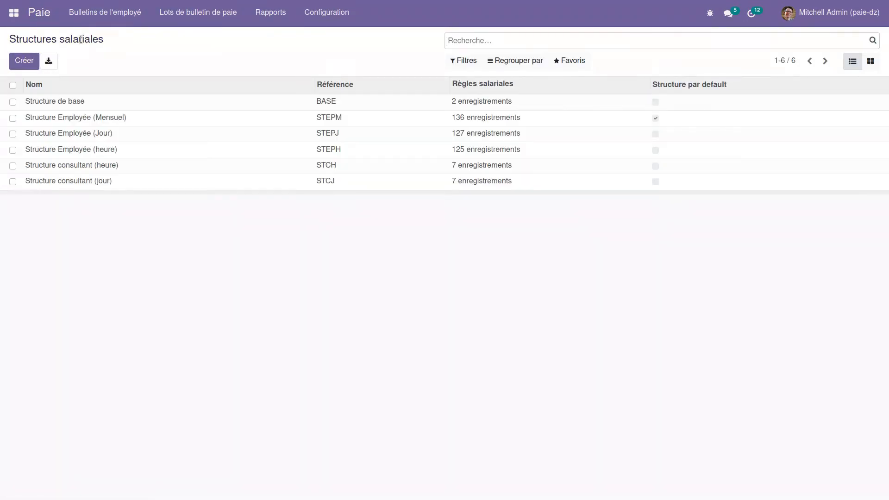
Start a new salary structure, browse the salary rules available to add, and cancel the selection
left_click(20, 60)
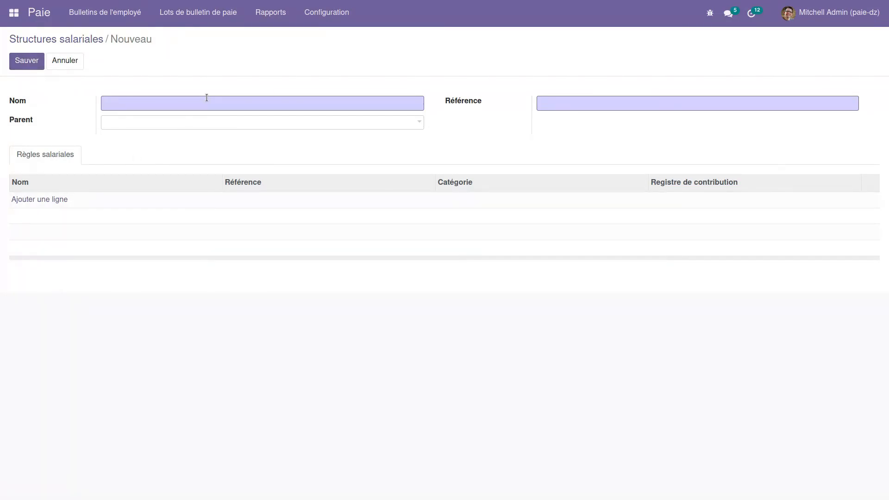
left_click(39, 199)
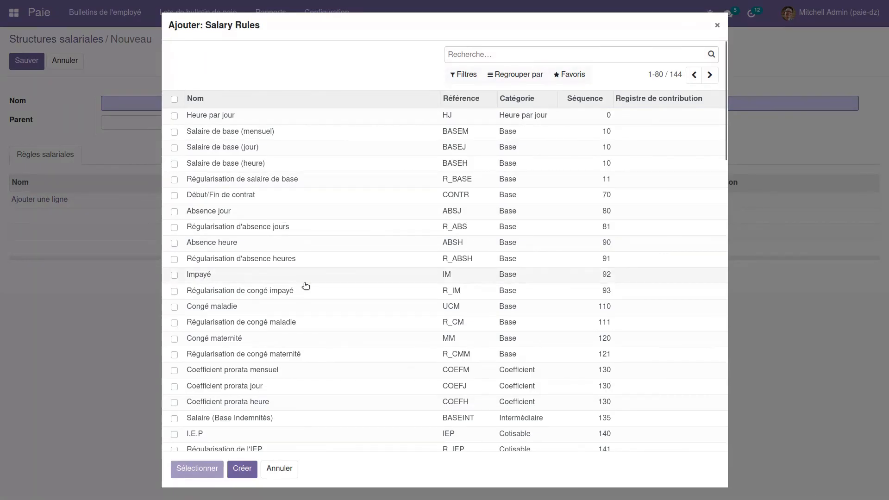
scroll(304, 286, "down", 10)
scroll(306, 286, "down", 7)
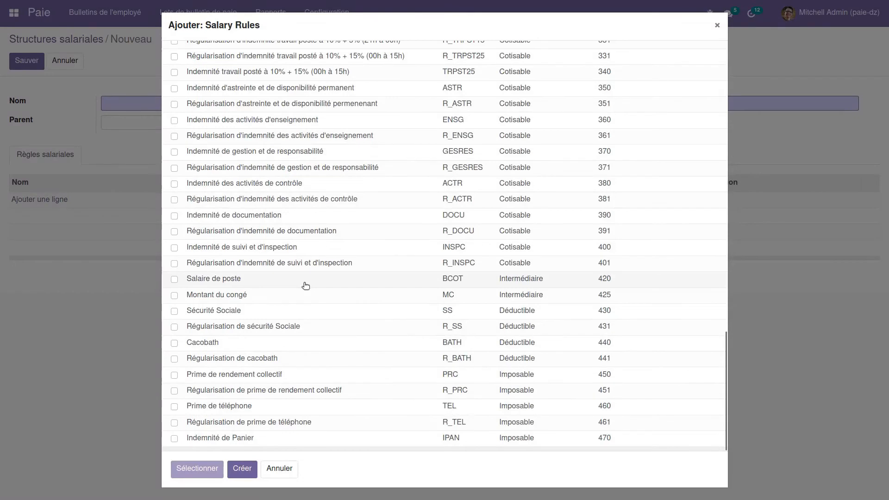
scroll(305, 286, "up", 15)
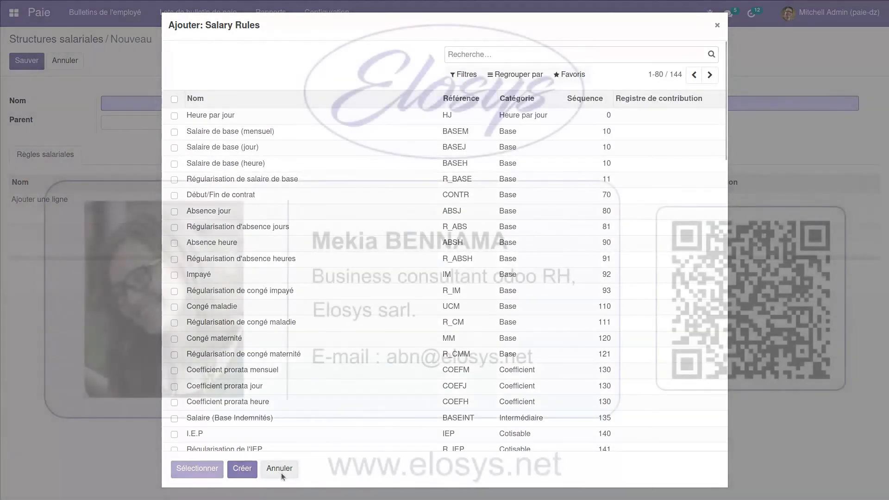
left_click(282, 474)
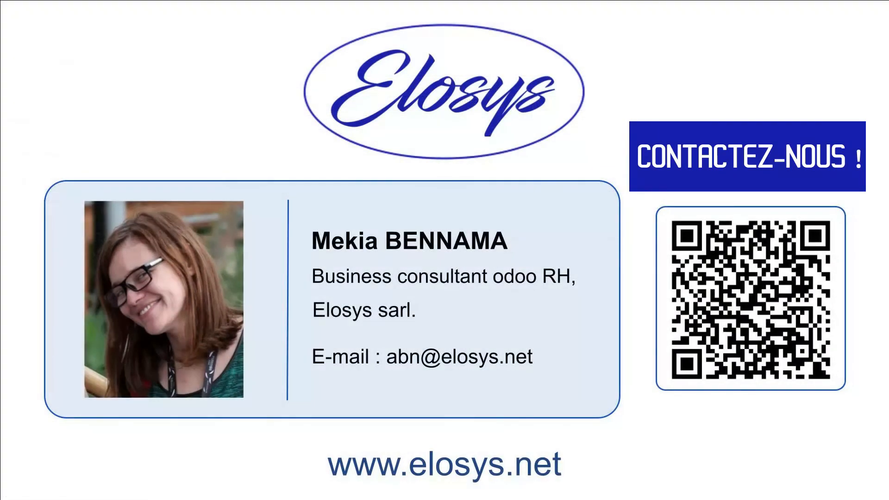